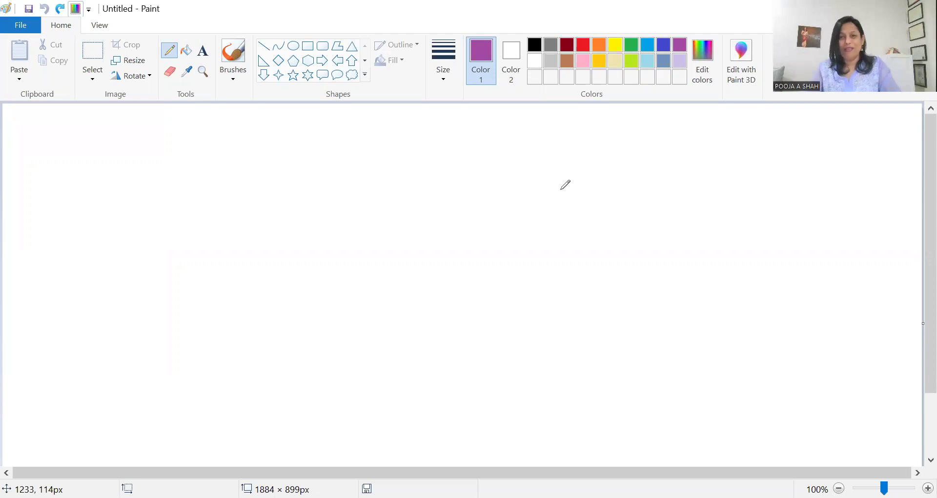
- Set the thickest line width and draw a purple hooked J on the canvas's left
click(446, 77)
click(427, 186)
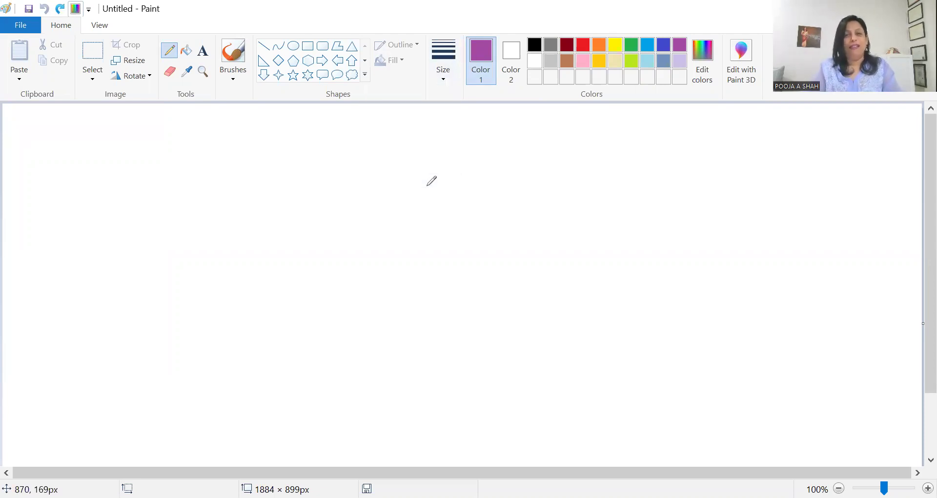
mouse_move(179, 201)
mouse_down()
mouse_move(157, 293)
mouse_move(143, 297)
mouse_up()
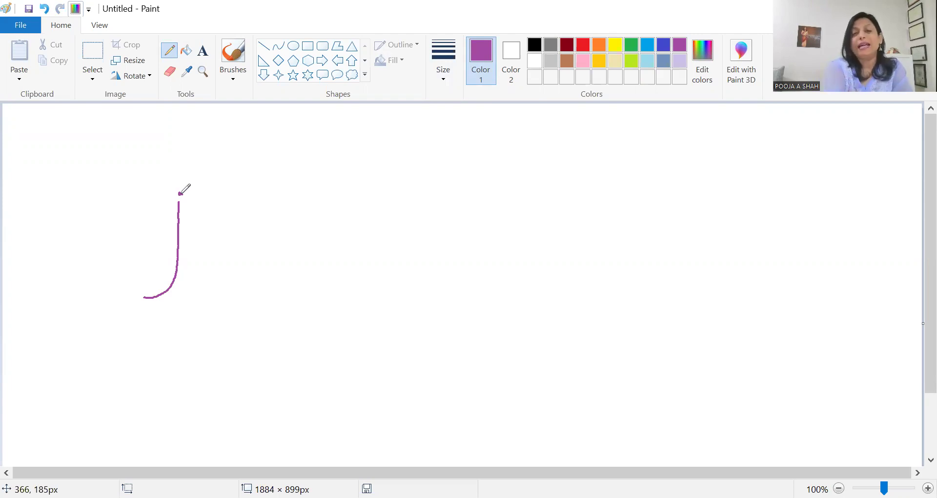
- In maroon, draw a check mark left of the J and a tall hooked vertical stroke
click(567, 47)
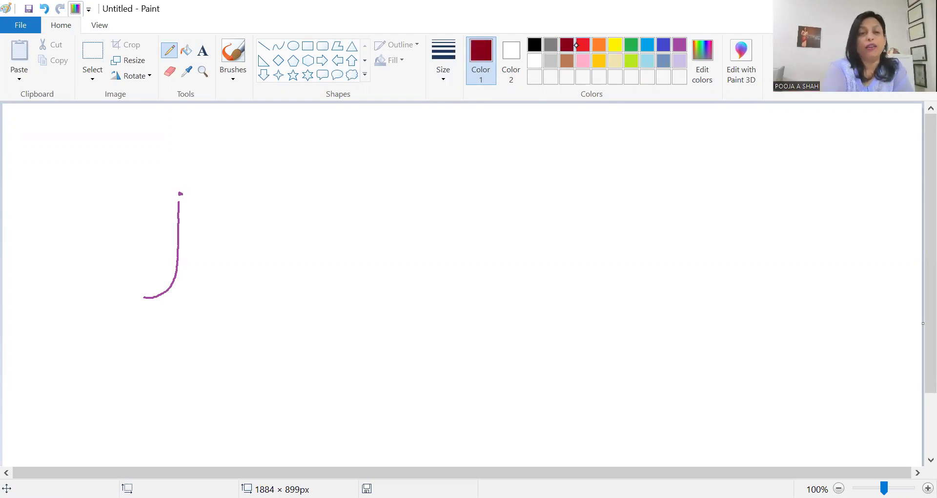
drag(114, 242, 150, 209)
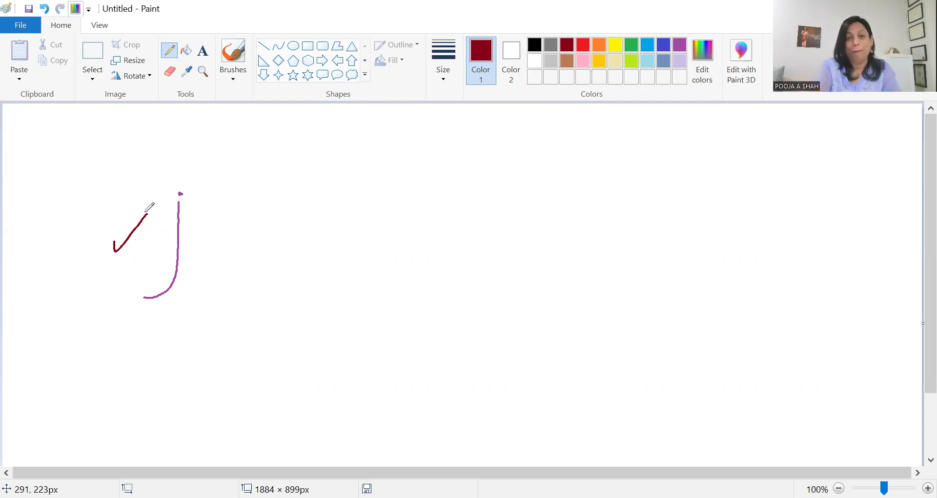
drag(366, 224, 367, 318)
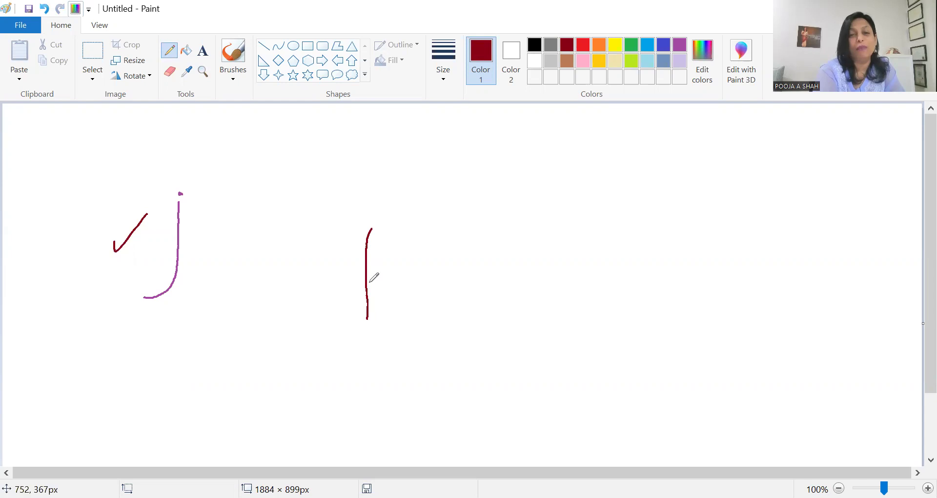
mouse_move(371, 213)
mouse_down()
mouse_move(368, 229)
mouse_move(377, 216)
mouse_up()
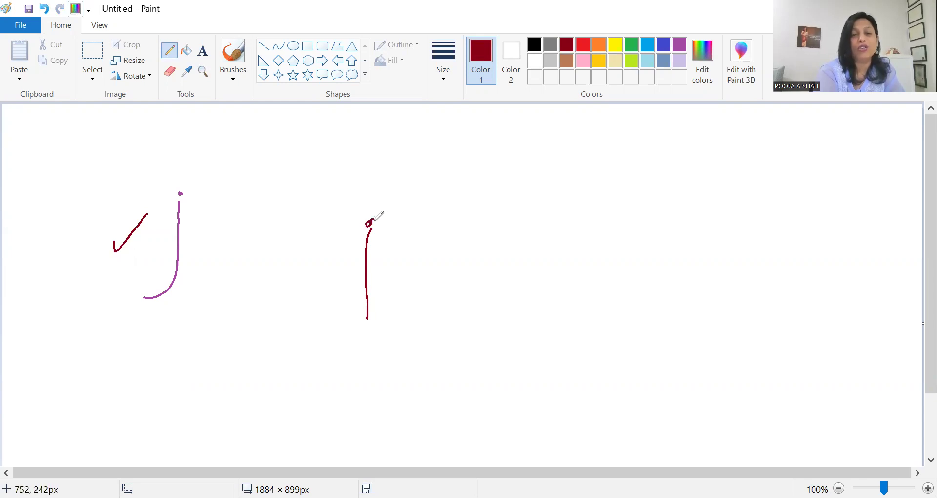
- Draw an orange diagonal stroke rising to the upper right beside the J
click(598, 45)
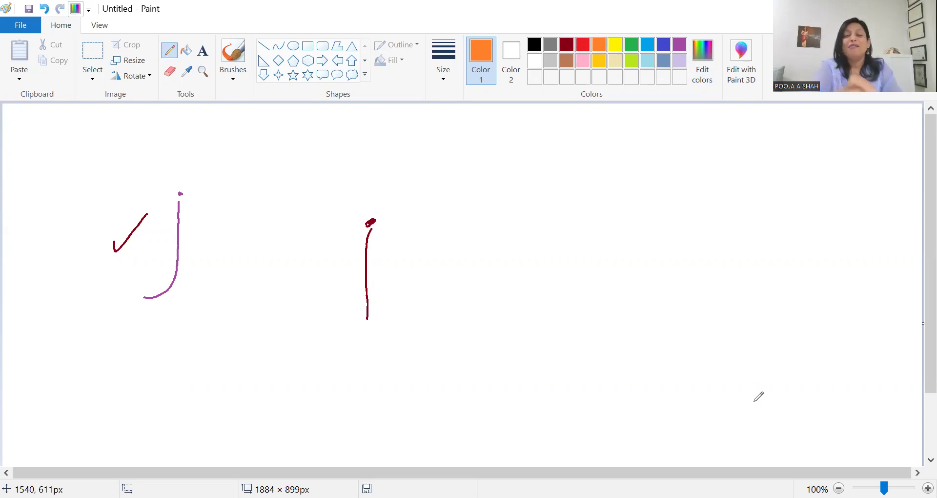
drag(197, 233, 256, 174)
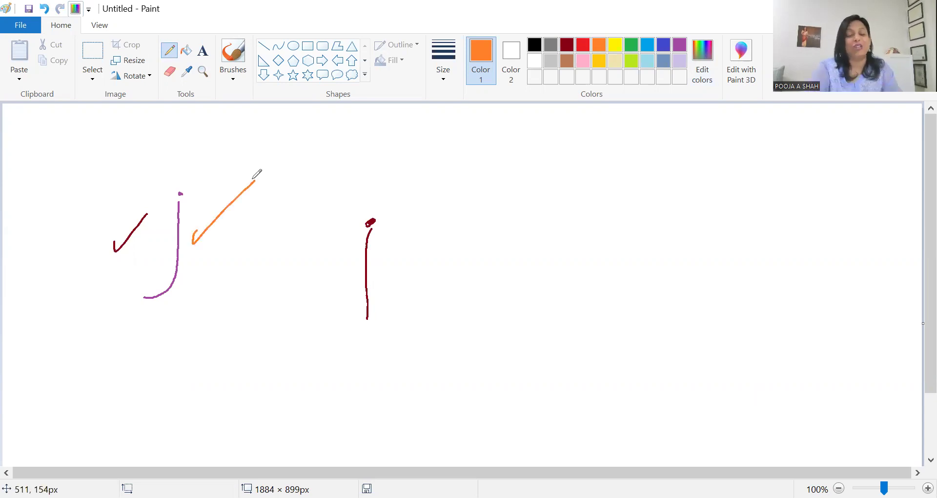